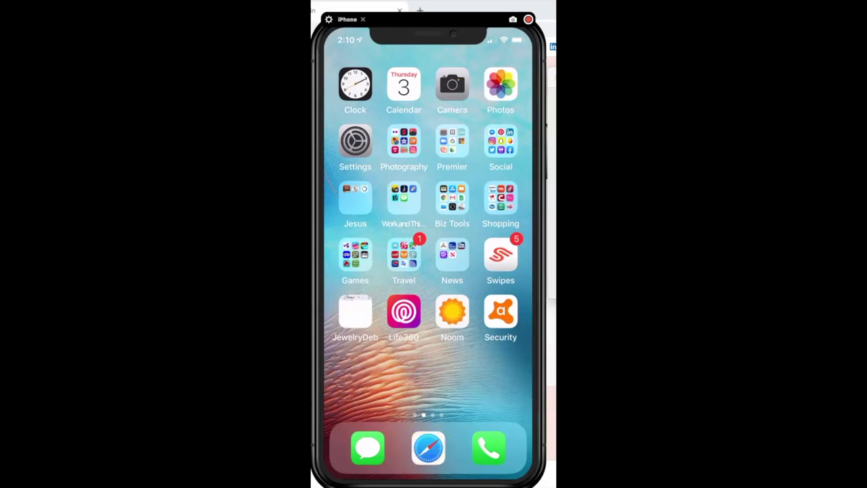
Launch Safari from the dock so the remove.bg page loads
click(427, 452)
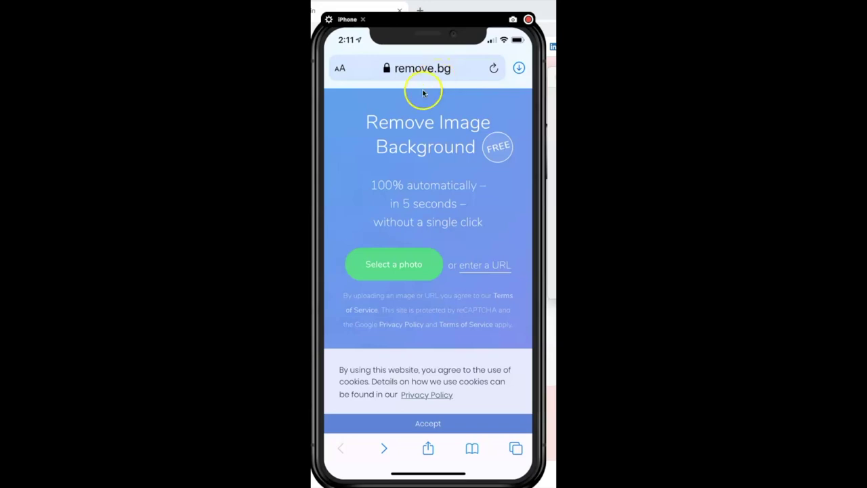
Upload the brick-wall photo of the woman from Photo Library > Recents
click(384, 270)
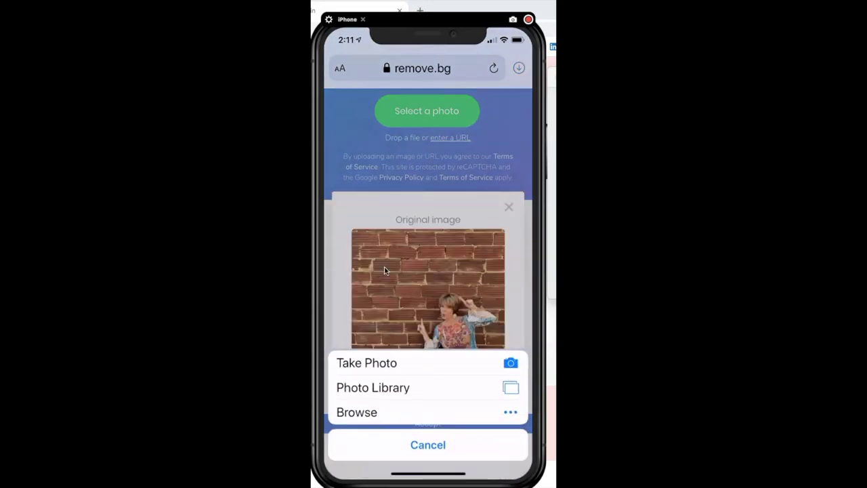
click(388, 382)
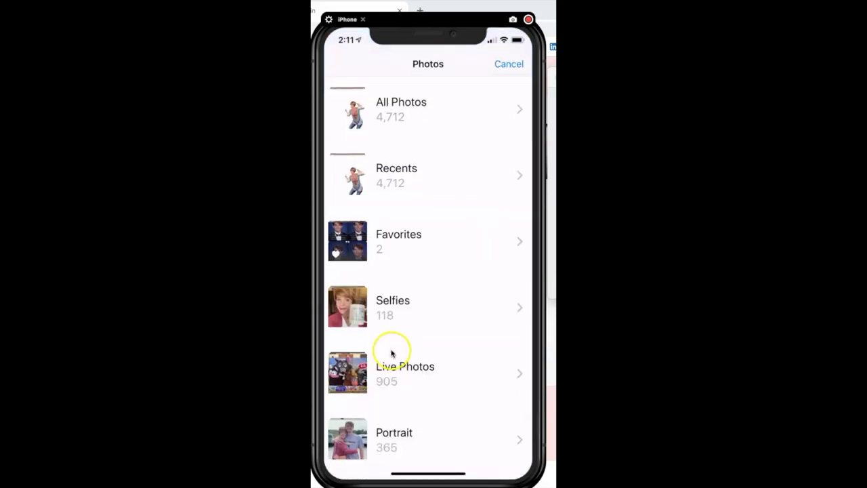
click(420, 175)
click(420, 352)
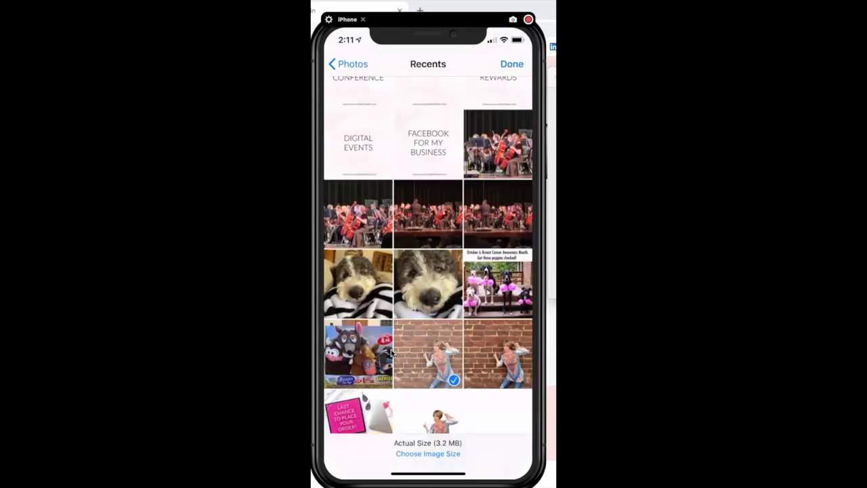
drag(391, 345, 366, 209)
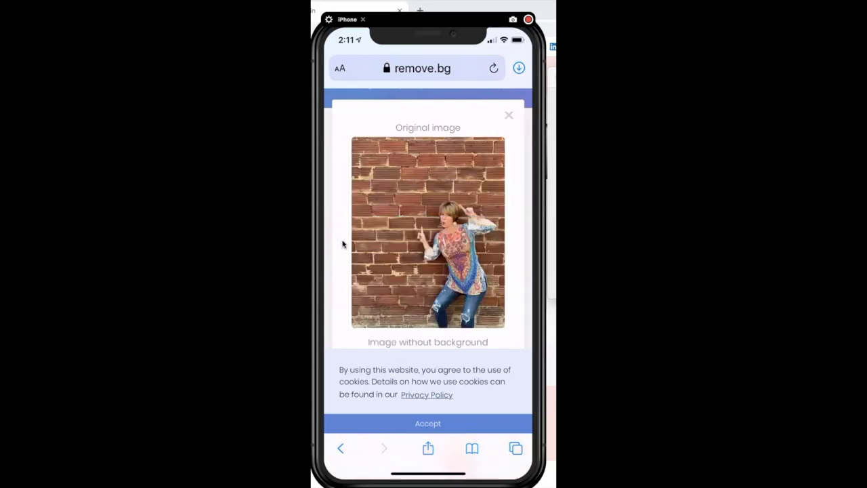
Accept the cookie notice and scroll down to the 'Image without background' preview
scroll(342, 245, down, 5)
click(375, 277)
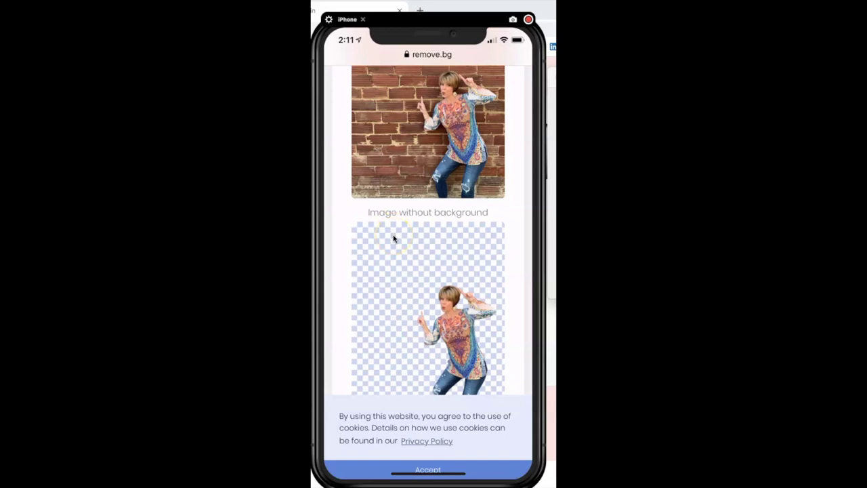
scroll(393, 238, down, 2)
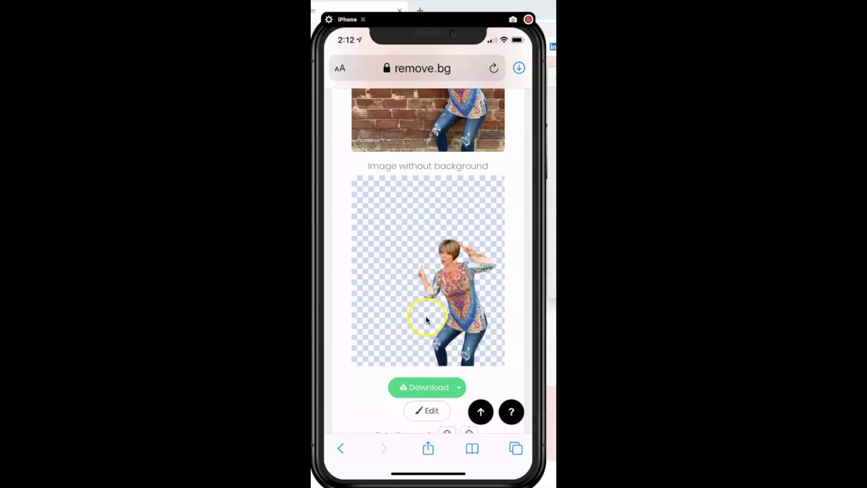
Open the cutout in the editor, view the Erase / Restore tab, then close the panel
click(427, 410)
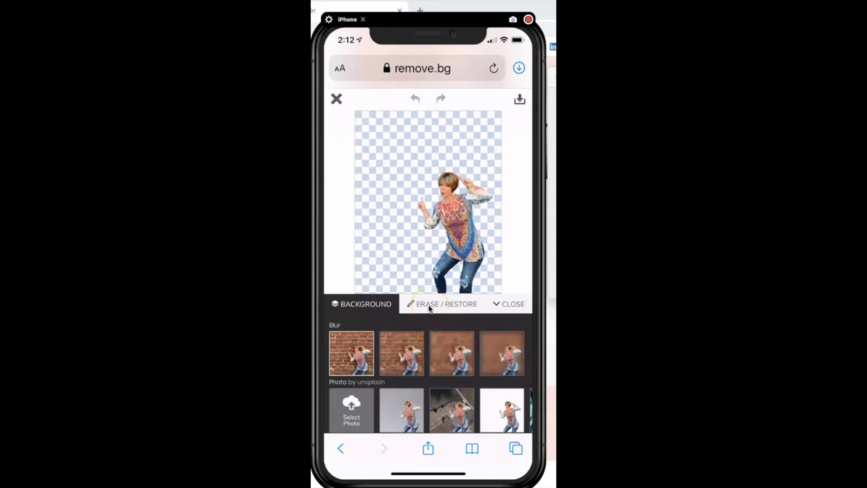
click(429, 306)
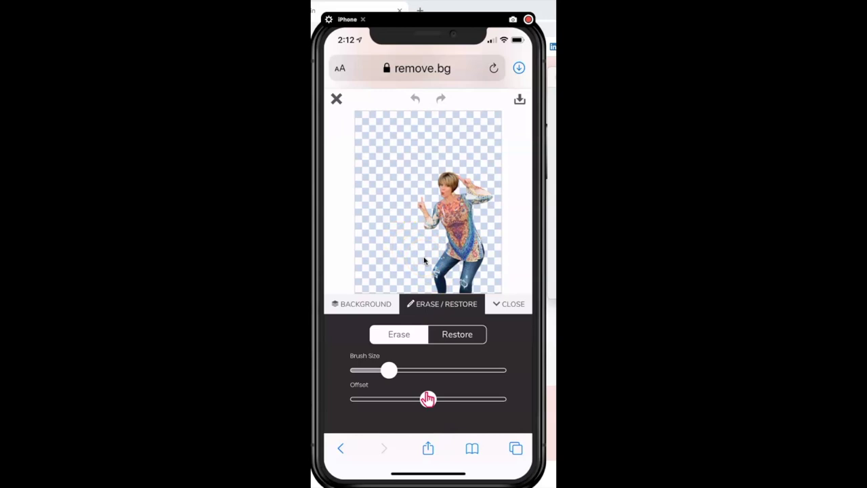
click(425, 262)
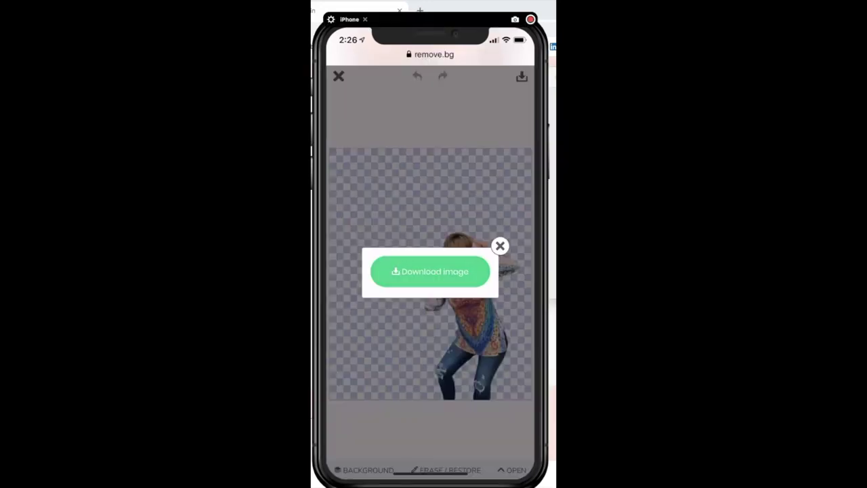
Download the cutout image and choose View to open it in Safari
click(430, 271)
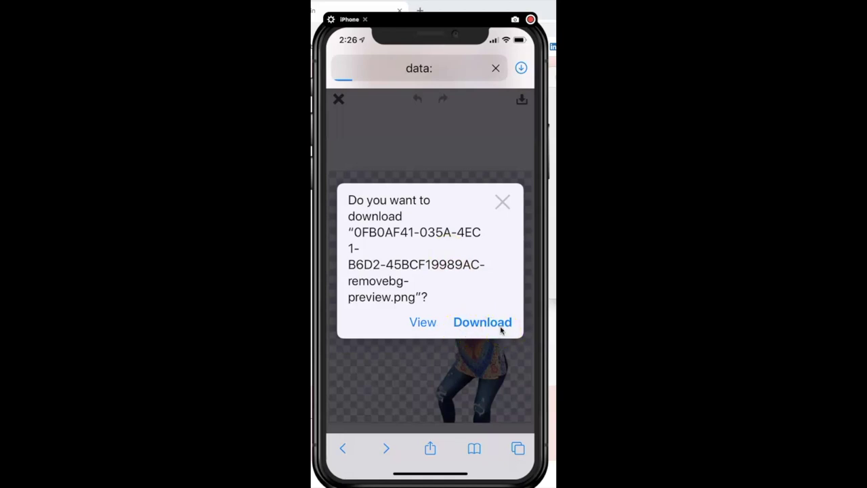
click(423, 324)
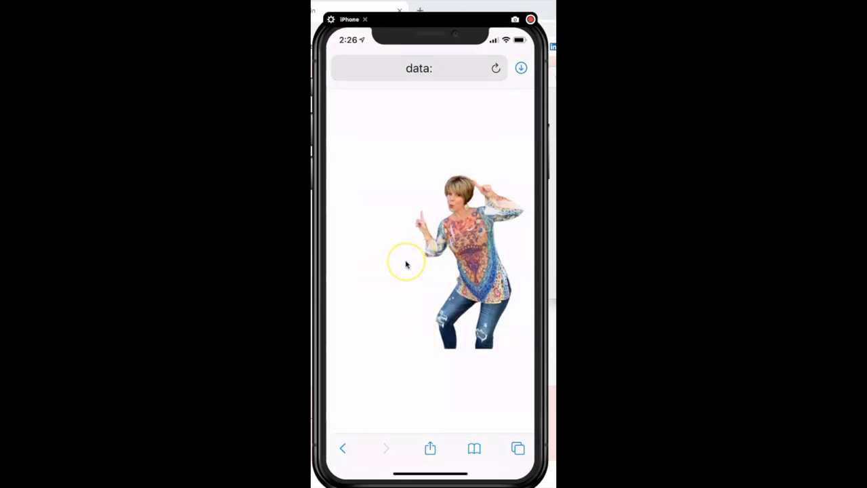
Save the cutout to the photo library using Save Image in the Share sheet
click(430, 450)
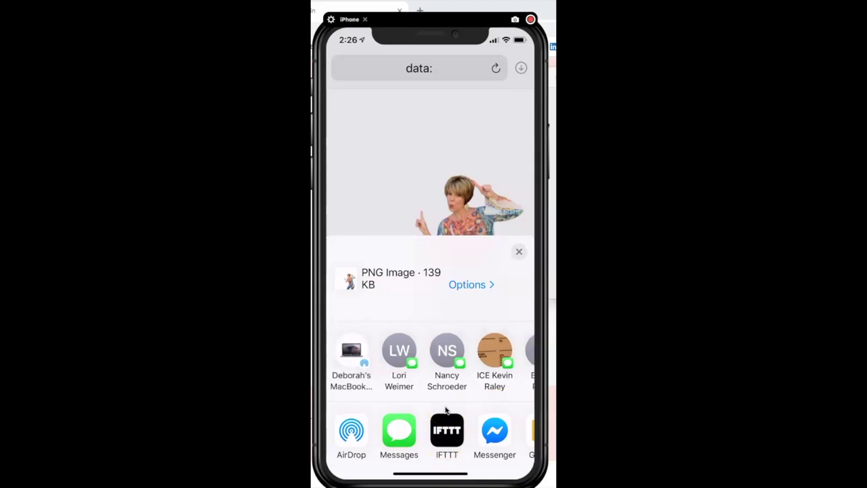
scroll(446, 409, down, 5)
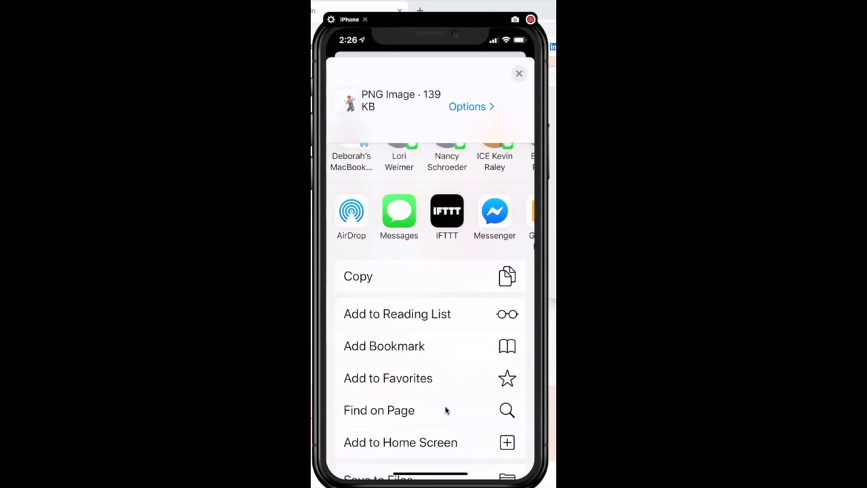
scroll(446, 408, down, 5)
click(471, 387)
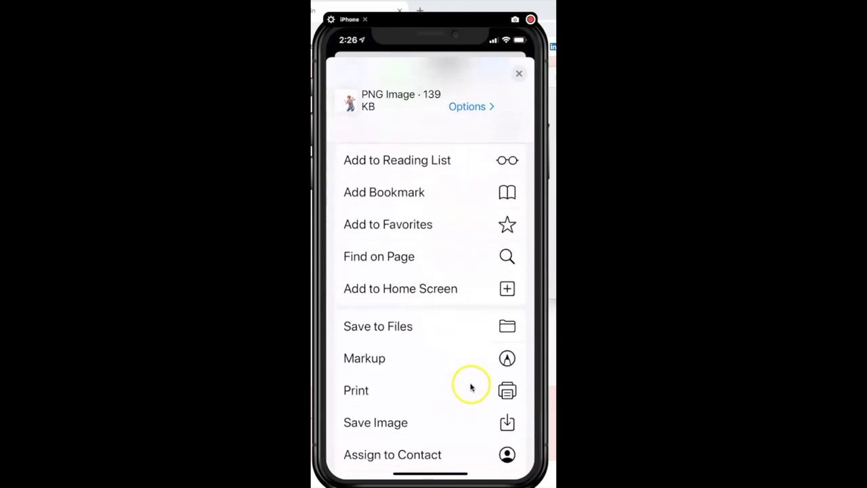
click(505, 422)
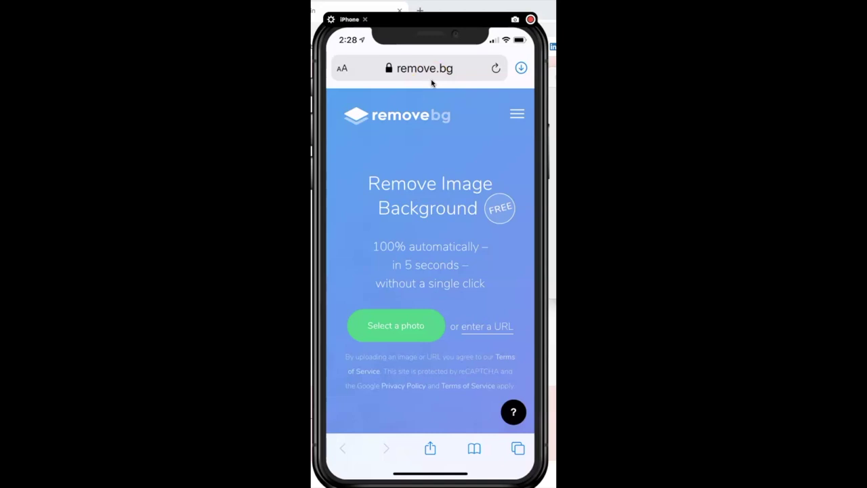
Choose Add to Home Screen for the remove.bg site from Safari's Share sheet
drag(437, 80, 418, 78)
click(430, 447)
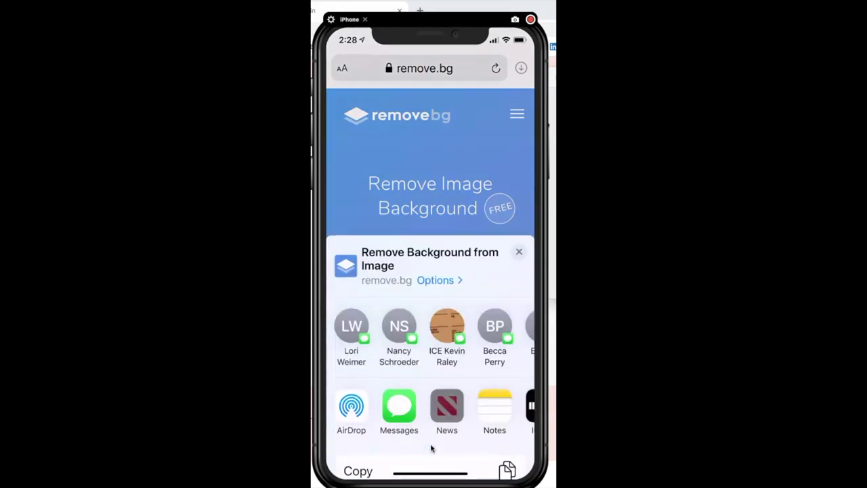
scroll(430, 448, down, 5)
scroll(431, 448, down, 1)
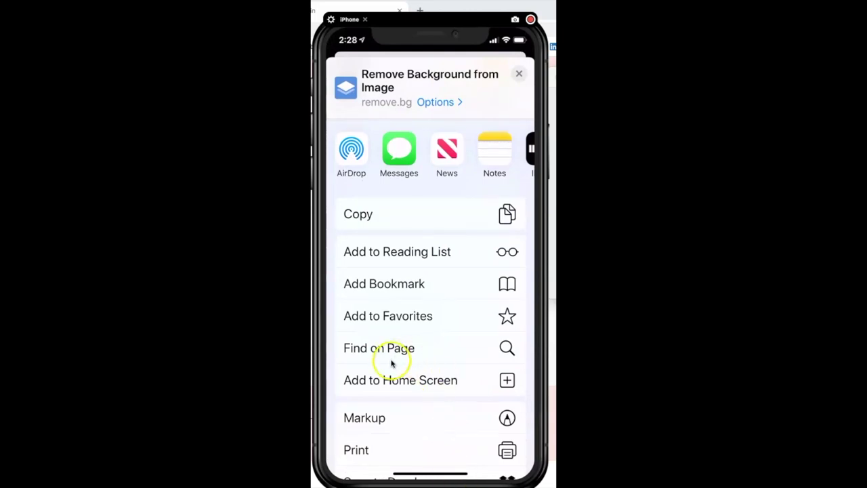
click(507, 381)
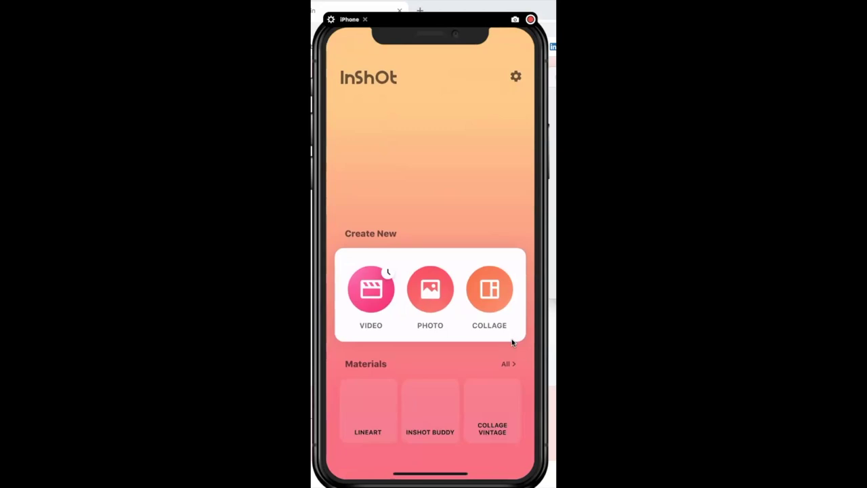
Start a PHOTO project and open the photo sticker gallery
click(431, 318)
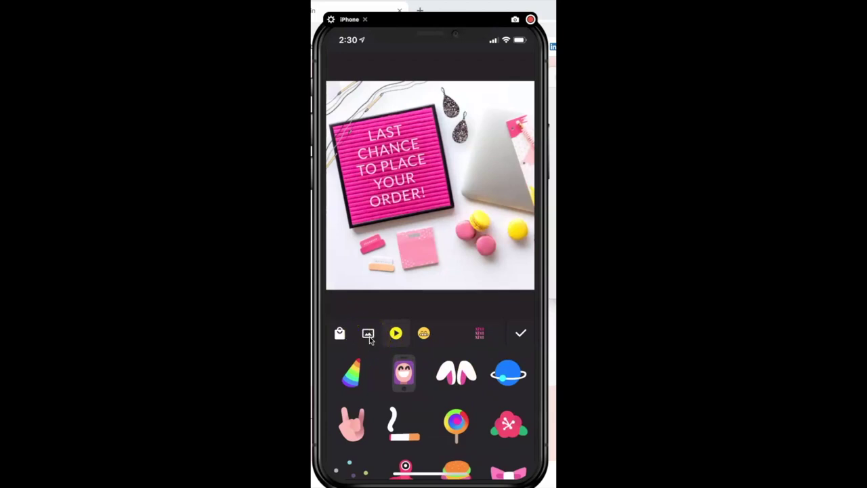
click(369, 335)
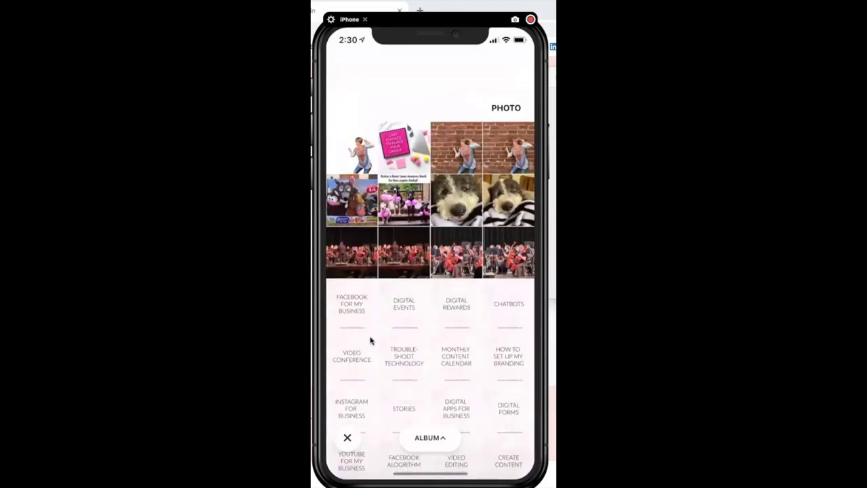
Pick the woman cutout in the photo picker as a sticker on the letterboard photo
click(361, 160)
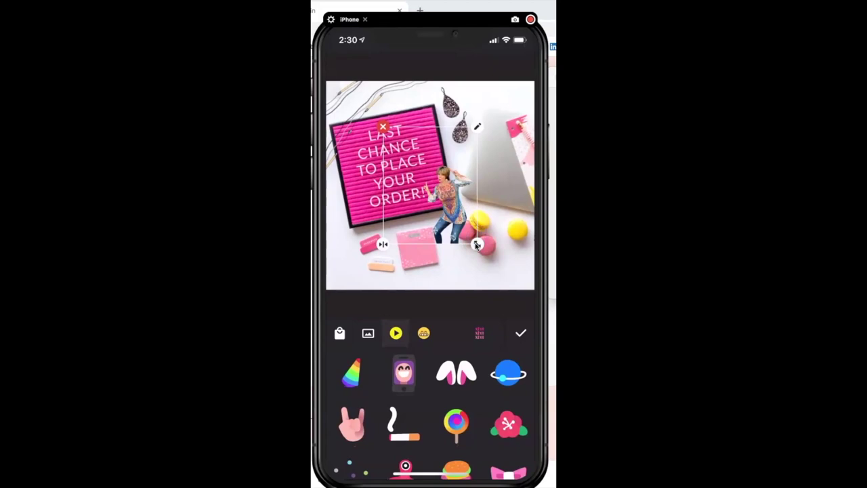
Enlarge the woman cutout sticker and move it to the right of the letterboard
drag(477, 245, 513, 288)
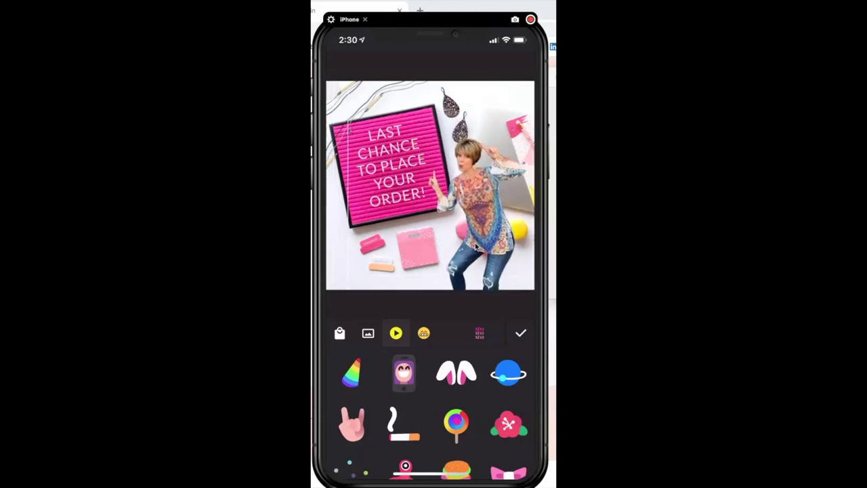
mouse_move(492, 178)
mouse_down()
mouse_move(479, 193)
mouse_move(501, 194)
mouse_move(483, 177)
mouse_move(468, 204)
mouse_move(425, 175)
mouse_move(467, 156)
mouse_move(494, 245)
mouse_up()
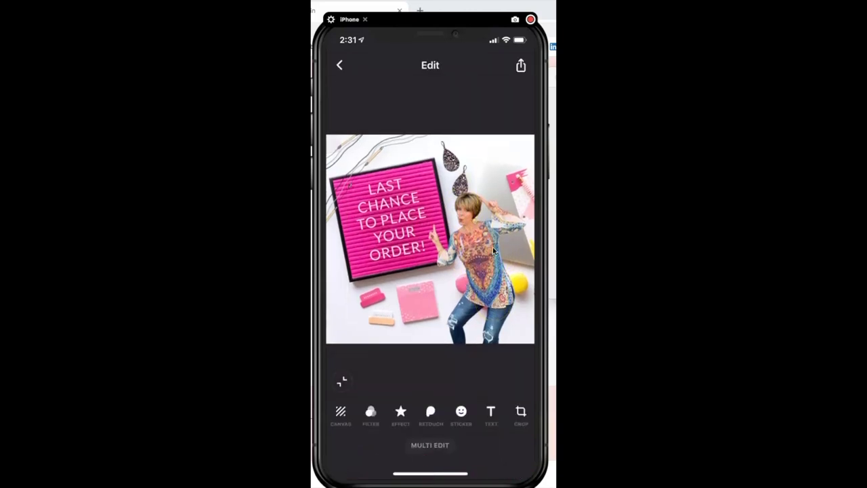
click(521, 65)
click(490, 417)
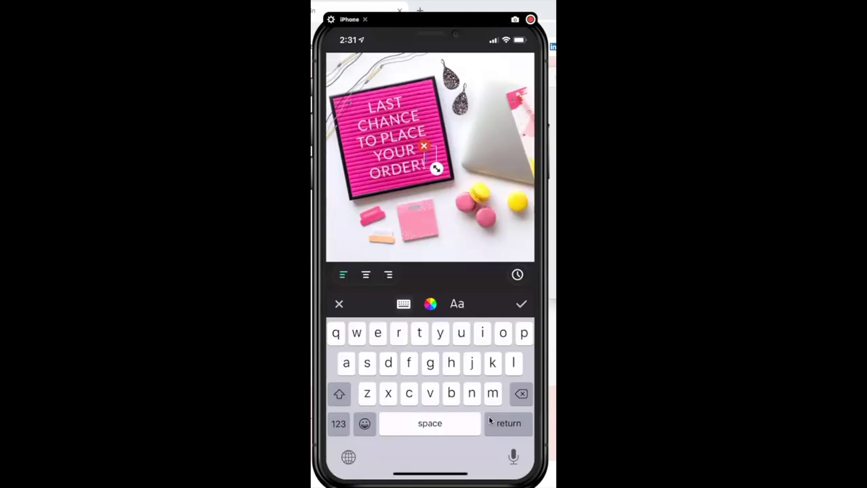
text(Www.)
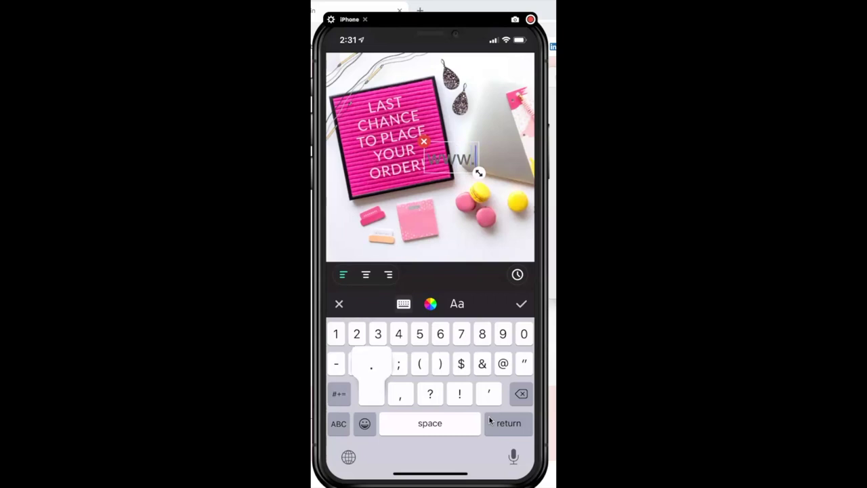
text(J)
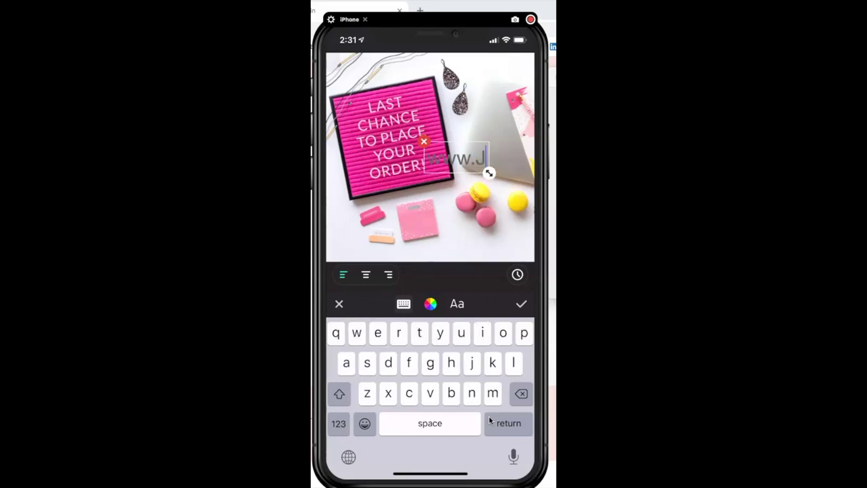
text(ewelr)
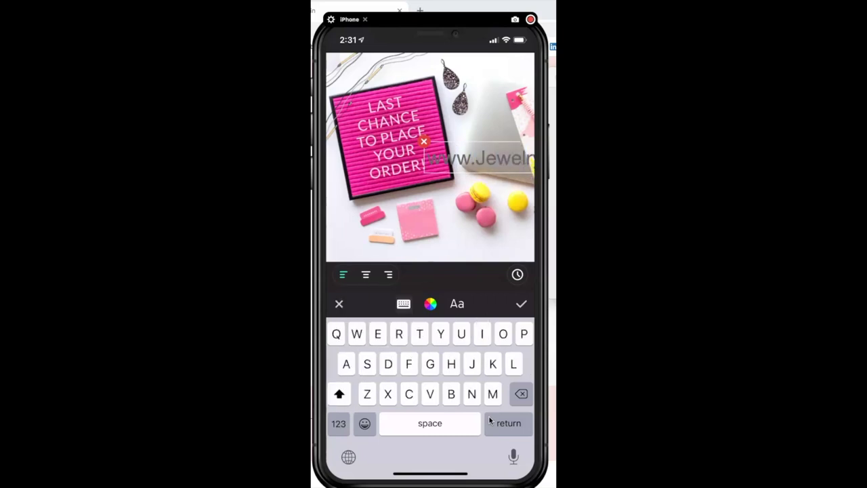
text(.)
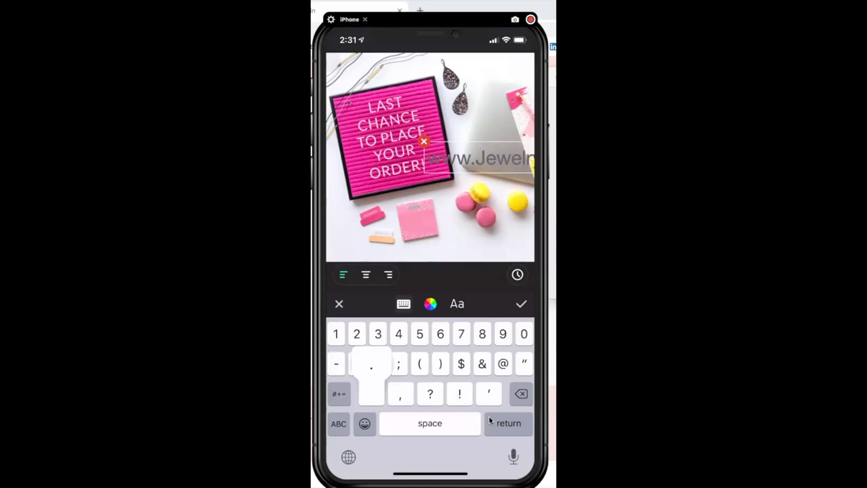
text(c)
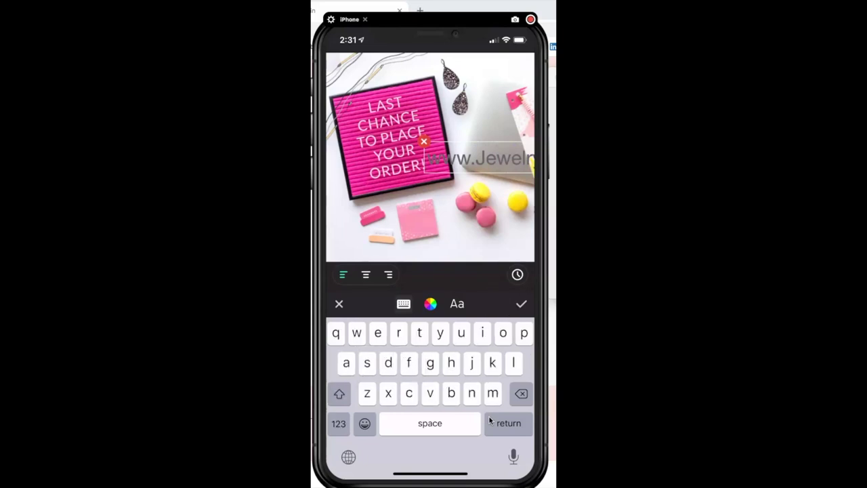